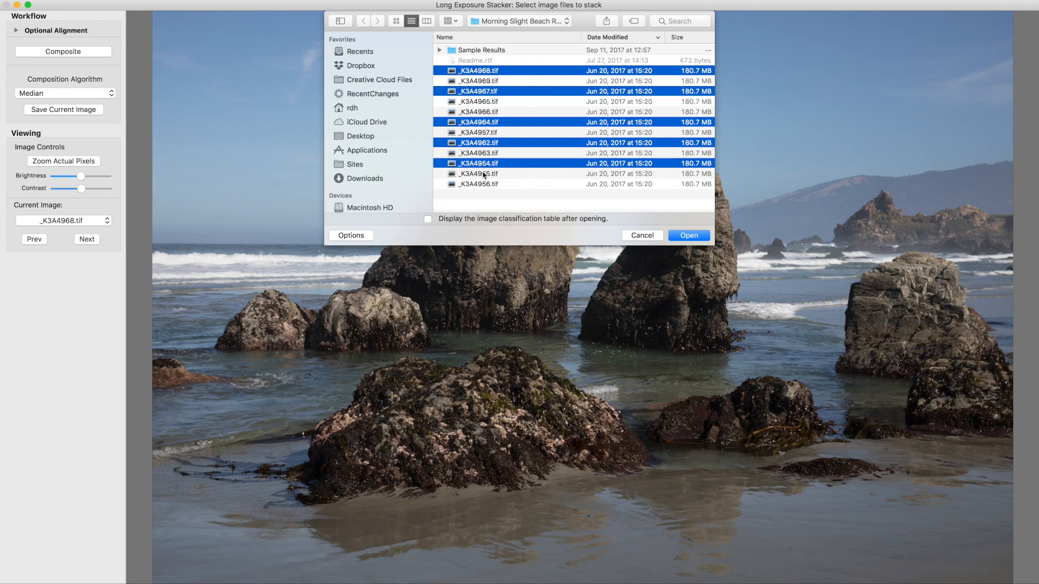
Open the selected images _K3A4968.tif, _K3A4967.tif, _K3A4964.tif, _K3A4962.tif and _K3A4954.tif for stacking.
click(692, 243)
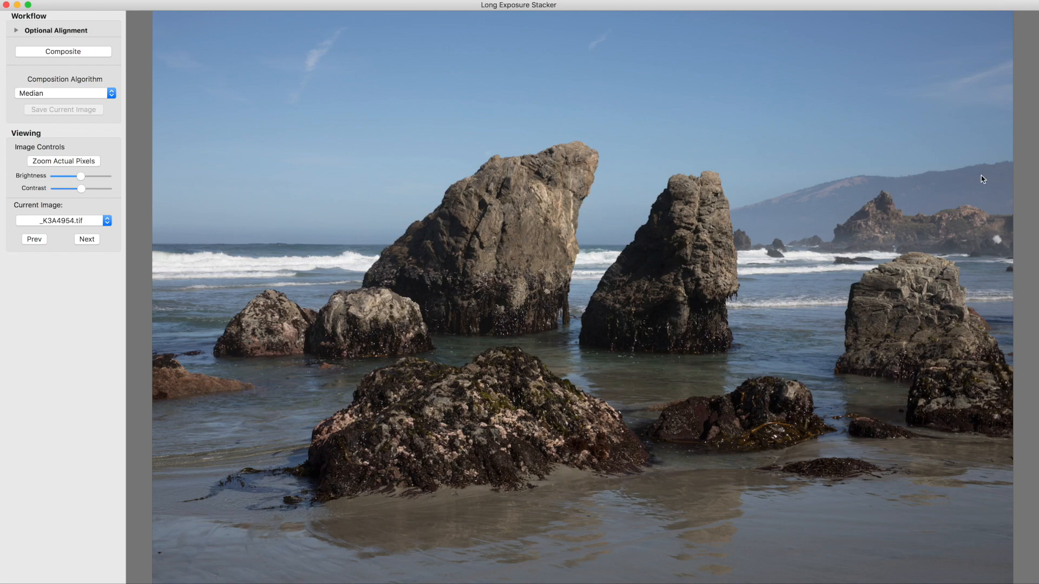
Compare _K3A4954.tif and _K3A4968.tif at actual pixels around the distant ridge and the tall rock's peak to check for camera movement.
click(993, 176)
scroll(991, 171, right, 2)
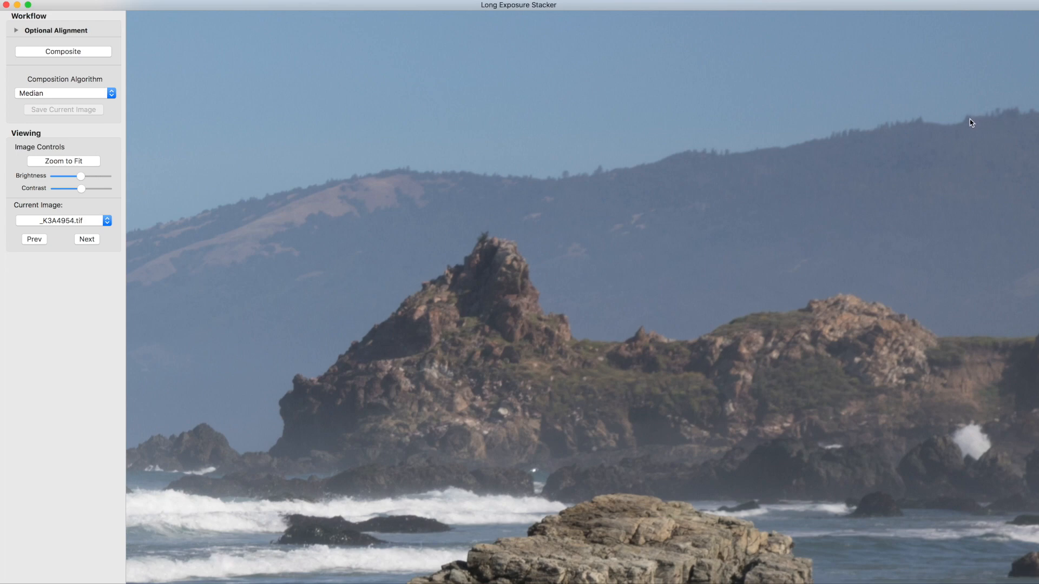
key(Right)
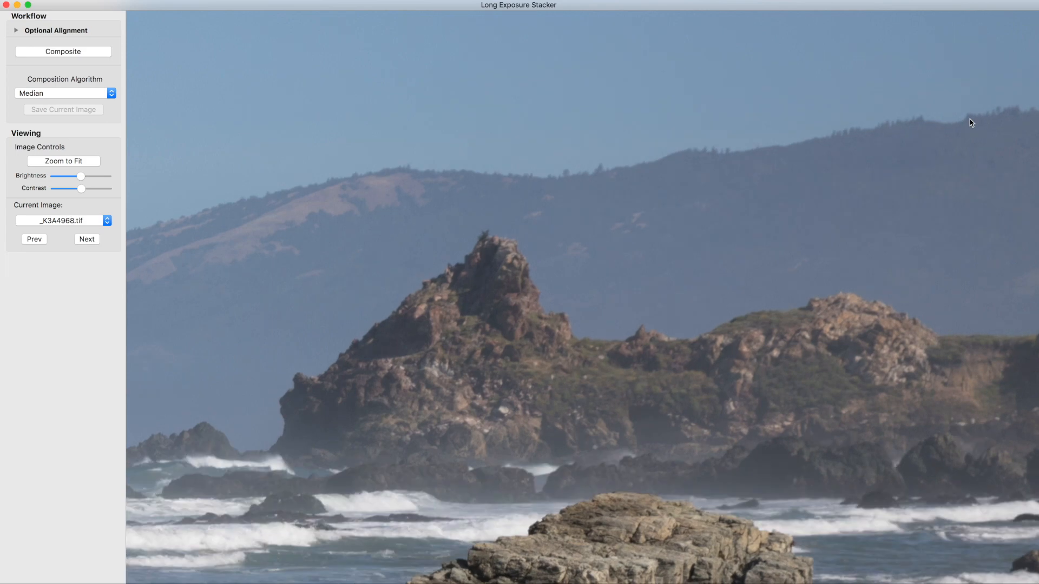
key(Left)
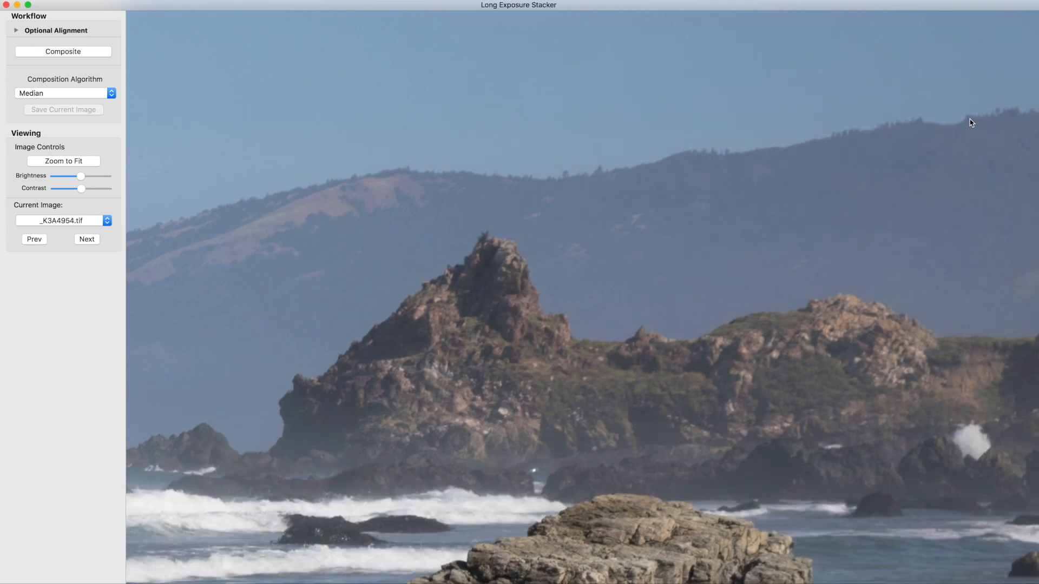
key(Right)
key(Left)
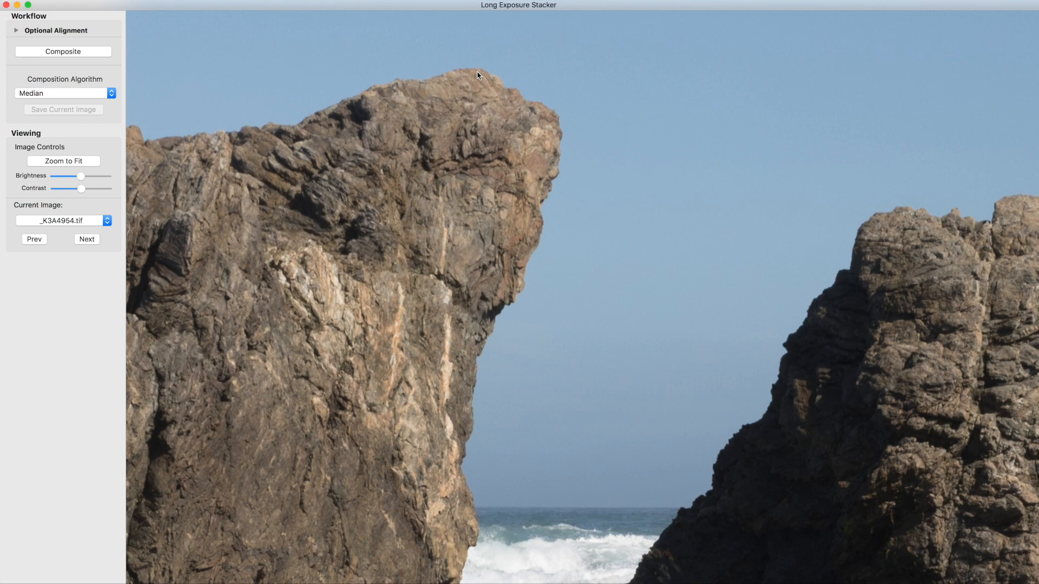
key(Right)
key(Left)
key(Right)
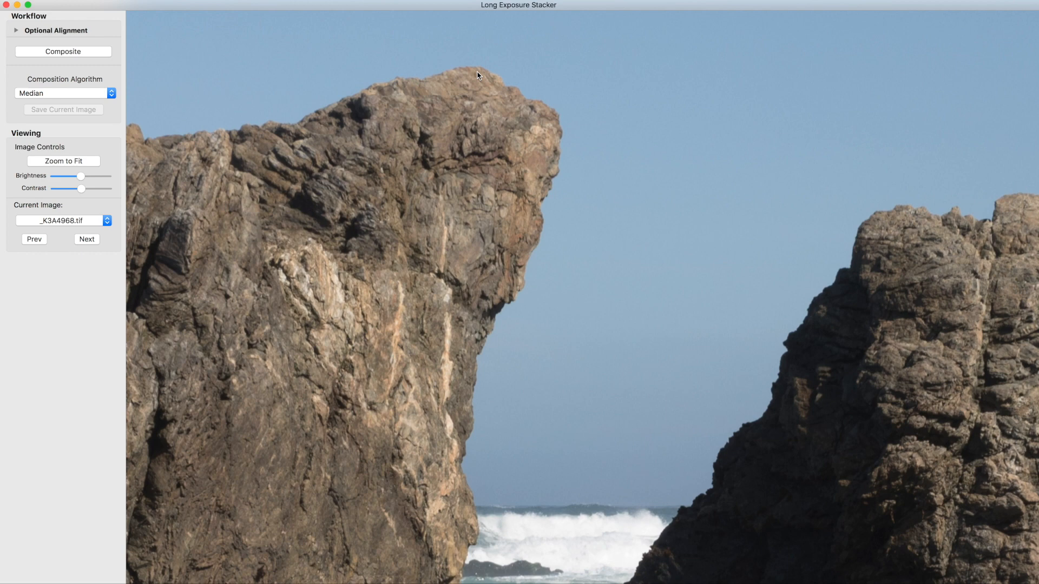
double_click(479, 76)
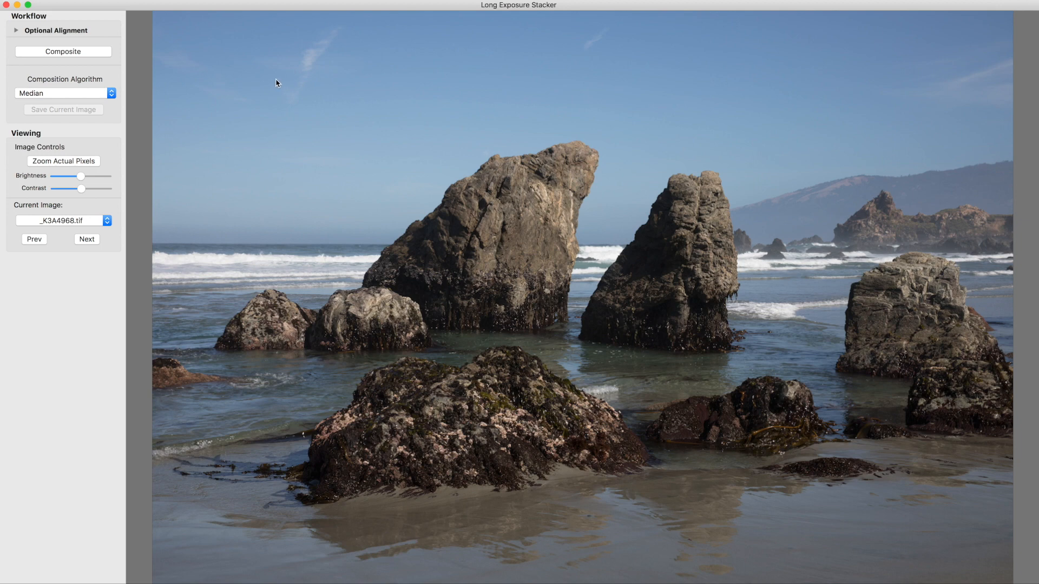
Expand Optional Alignment and paint over the tallest rock's upper part, well above the waterline.
click(15, 31)
click(16, 30)
click(16, 31)
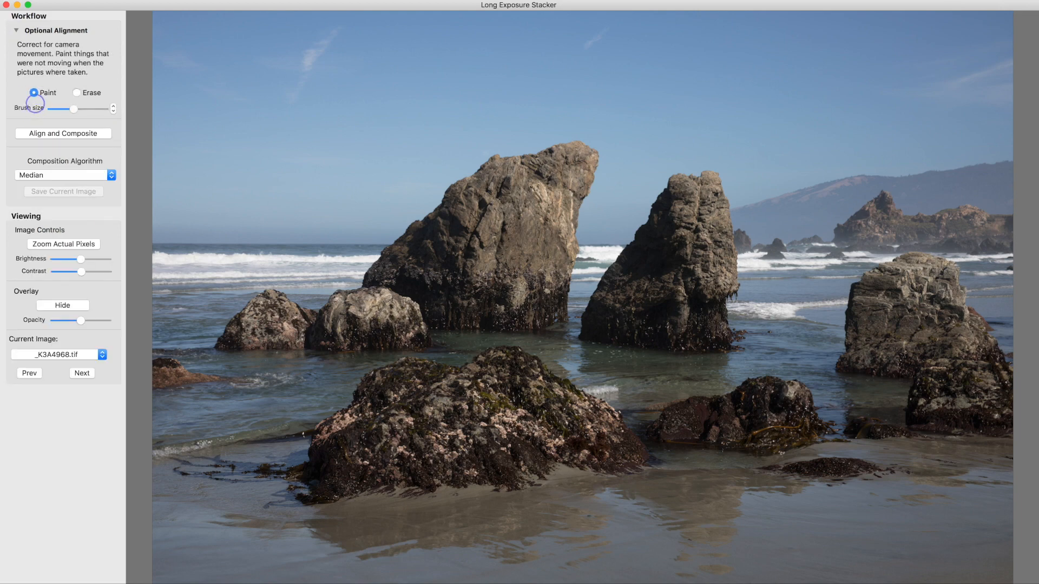
mouse_move(397, 251)
mouse_down()
mouse_move(565, 258)
mouse_move(576, 185)
mouse_up()
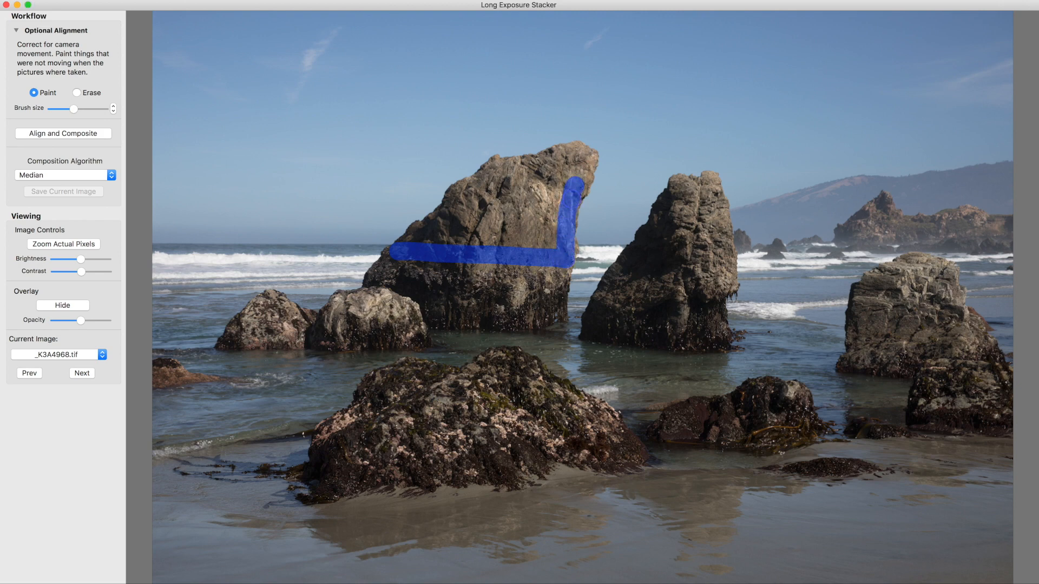
mouse_move(577, 223)
mouse_down()
mouse_move(590, 158)
mouse_move(571, 145)
mouse_move(493, 165)
mouse_move(412, 241)
mouse_move(528, 240)
mouse_move(547, 208)
mouse_move(541, 181)
mouse_move(471, 217)
mouse_move(509, 234)
mouse_move(538, 186)
mouse_move(471, 233)
mouse_move(443, 233)
mouse_move(566, 248)
mouse_up()
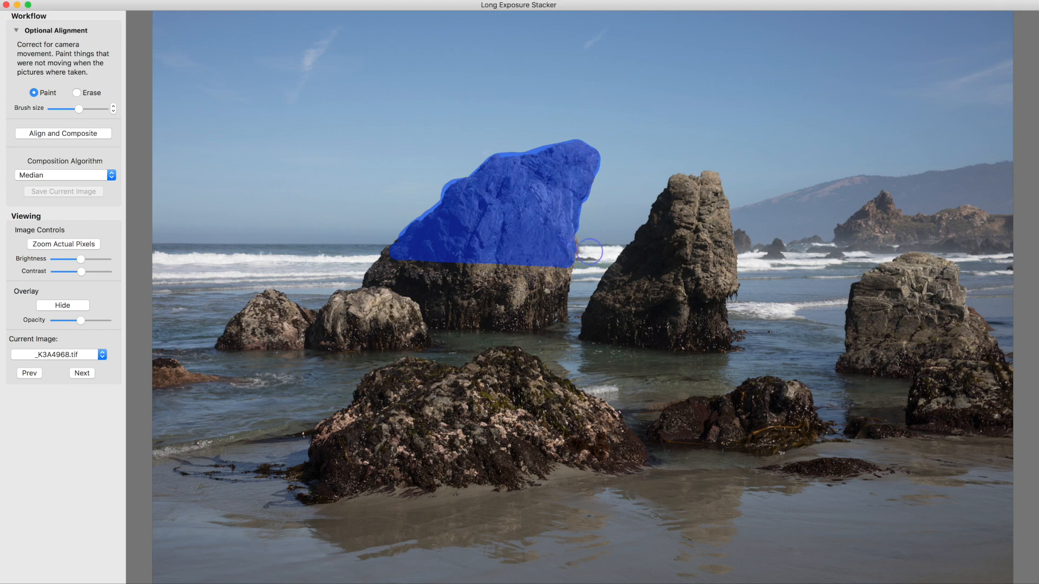
Paint over the upper part of the second tall rock, the distant hills and the top of the large rock near the photo's right edge.
mouse_move(621, 278)
mouse_down()
mouse_move(718, 275)
mouse_move(715, 197)
mouse_move(701, 185)
mouse_move(676, 188)
mouse_move(629, 264)
mouse_move(700, 255)
mouse_move(697, 214)
mouse_move(675, 244)
mouse_move(687, 220)
mouse_up()
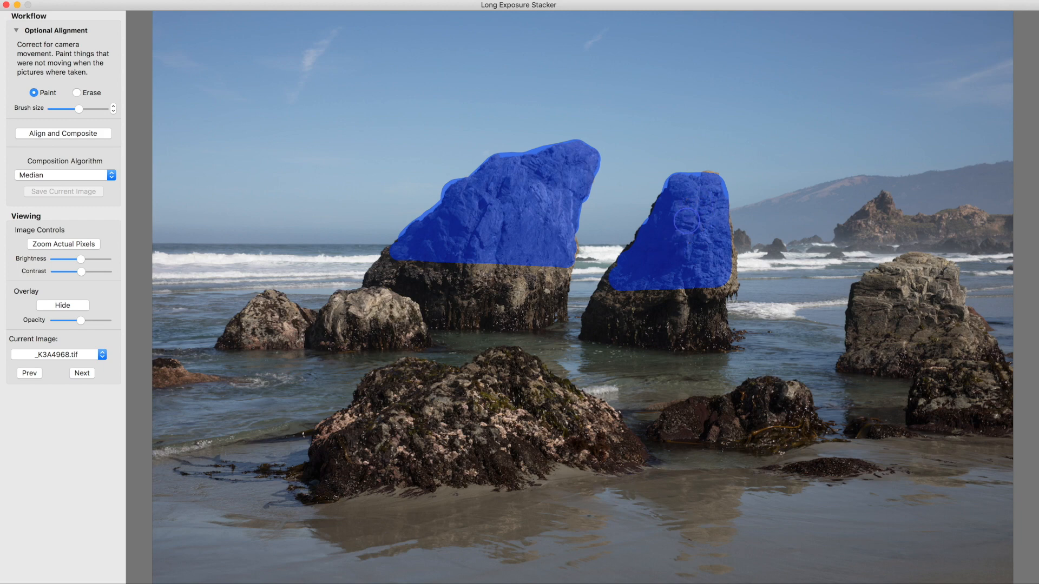
mouse_move(722, 281)
mouse_down()
mouse_move(723, 233)
mouse_move(827, 228)
mouse_move(886, 212)
mouse_move(1010, 217)
mouse_move(864, 216)
mouse_move(903, 224)
mouse_move(878, 220)
mouse_move(890, 201)
mouse_move(1034, 170)
mouse_move(866, 181)
mouse_move(728, 216)
mouse_move(876, 197)
mouse_move(867, 193)
mouse_move(1009, 197)
mouse_up()
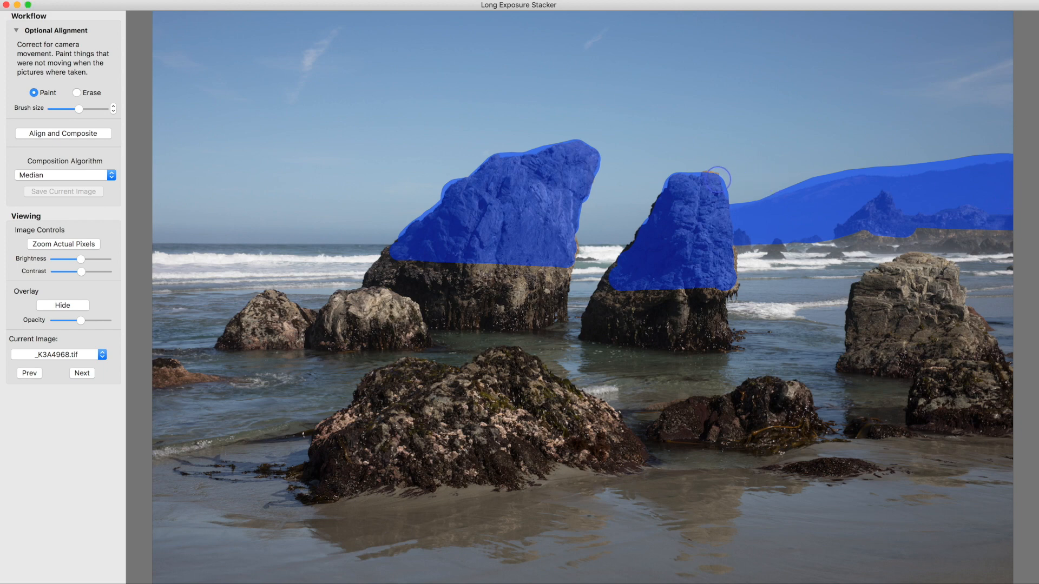
drag(712, 172, 687, 217)
mouse_move(862, 329)
mouse_down()
mouse_move(965, 328)
mouse_move(946, 274)
mouse_move(927, 268)
mouse_move(875, 283)
mouse_move(860, 322)
mouse_move(934, 306)
mouse_move(905, 296)
mouse_up()
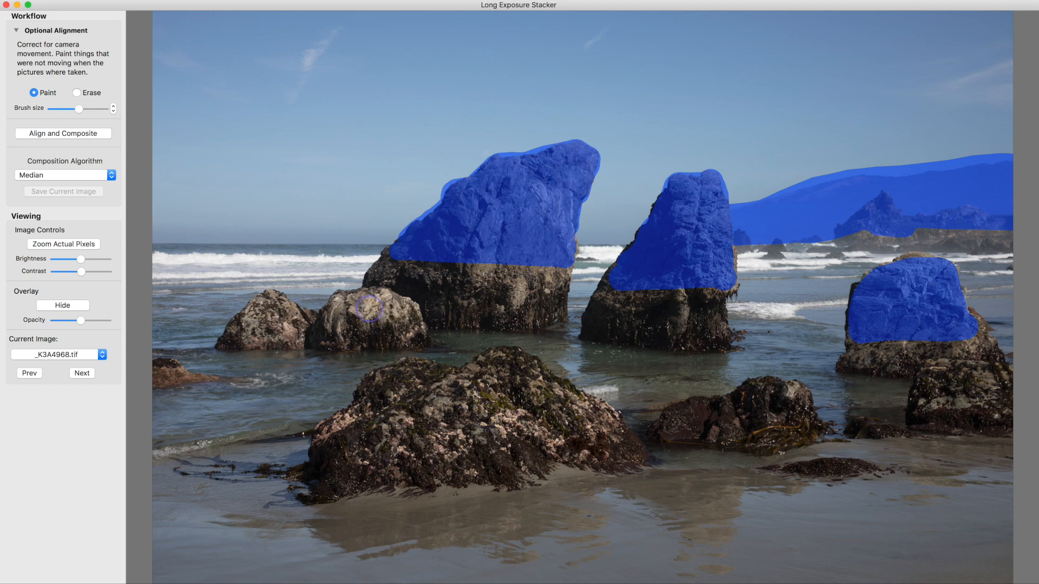
Reduce the brush size and paint over the tops of the two small rocks beside the tallest rock.
key([)
mouse_move(336, 307)
mouse_down()
mouse_move(373, 297)
mouse_move(400, 304)
mouse_move(349, 309)
mouse_up()
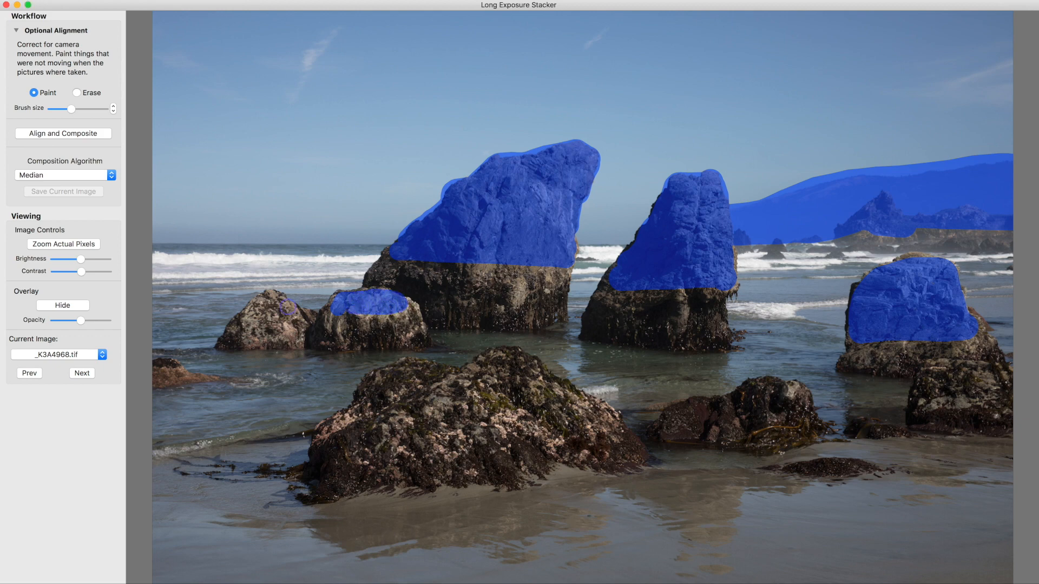
mouse_move(283, 304)
mouse_down()
mouse_move(247, 315)
mouse_move(268, 317)
mouse_move(295, 309)
mouse_move(284, 295)
mouse_move(223, 301)
mouse_up()
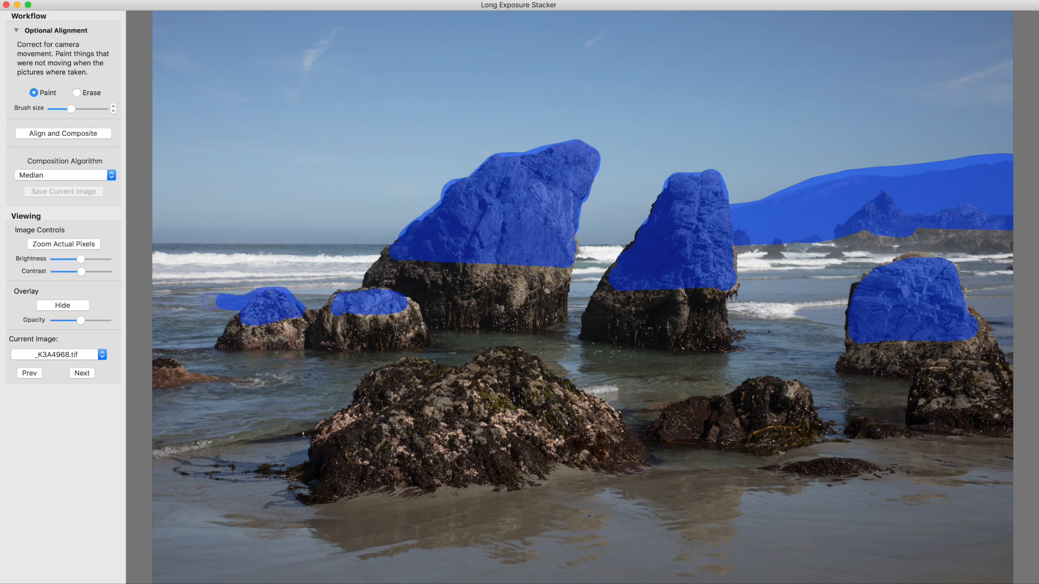
Erase the paint that spilled onto the water beside the leftmost small rock.
key(e)
mouse_move(240, 304)
mouse_down()
mouse_move(263, 286)
mouse_move(304, 297)
mouse_up()
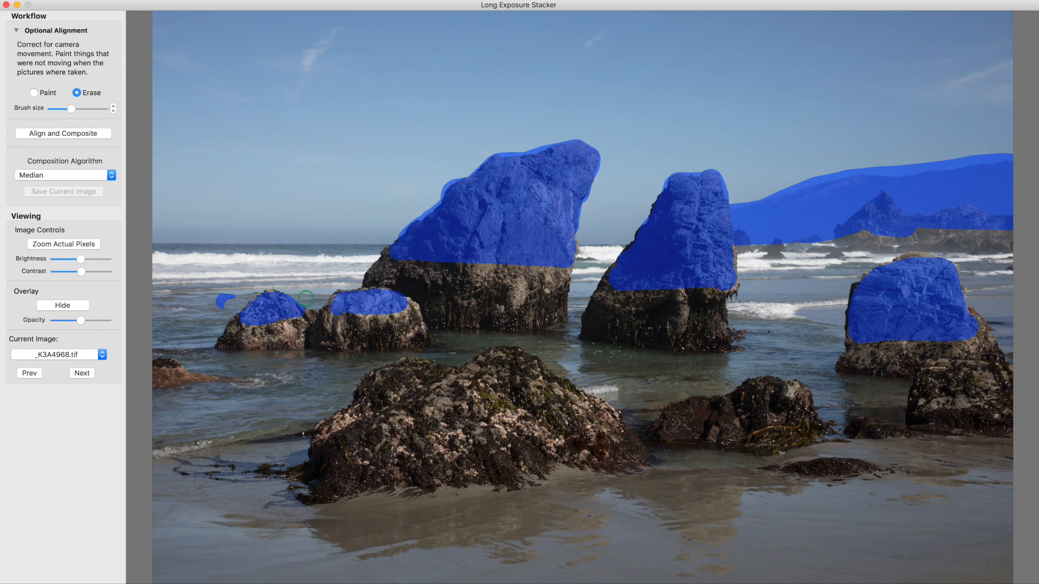
drag(233, 286, 230, 295)
Return to painting, make a diagonal stroke across the waves and sky, and undo it.
key(p)
drag(244, 270, 312, 174)
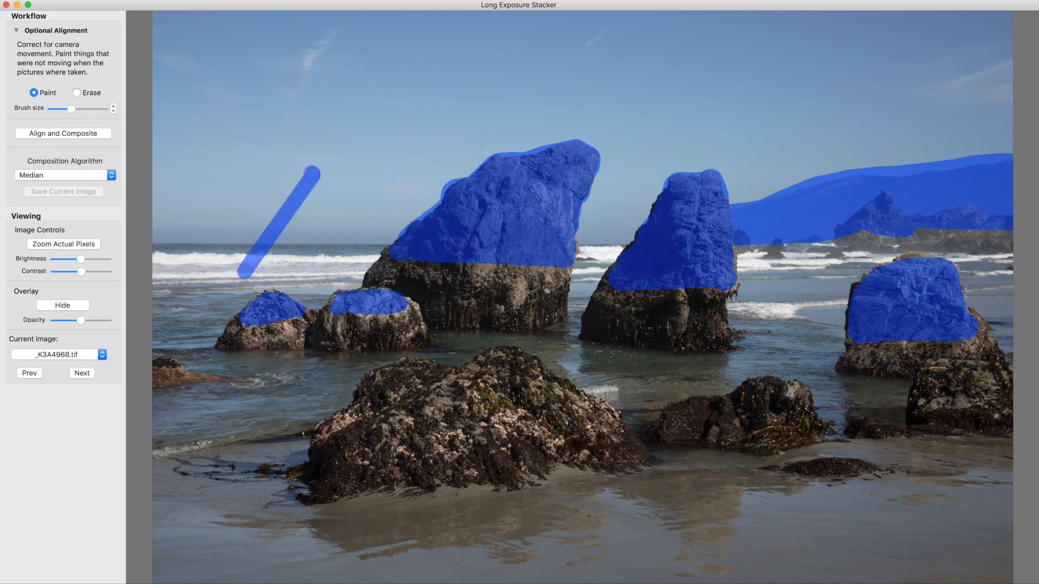
key(super+z)
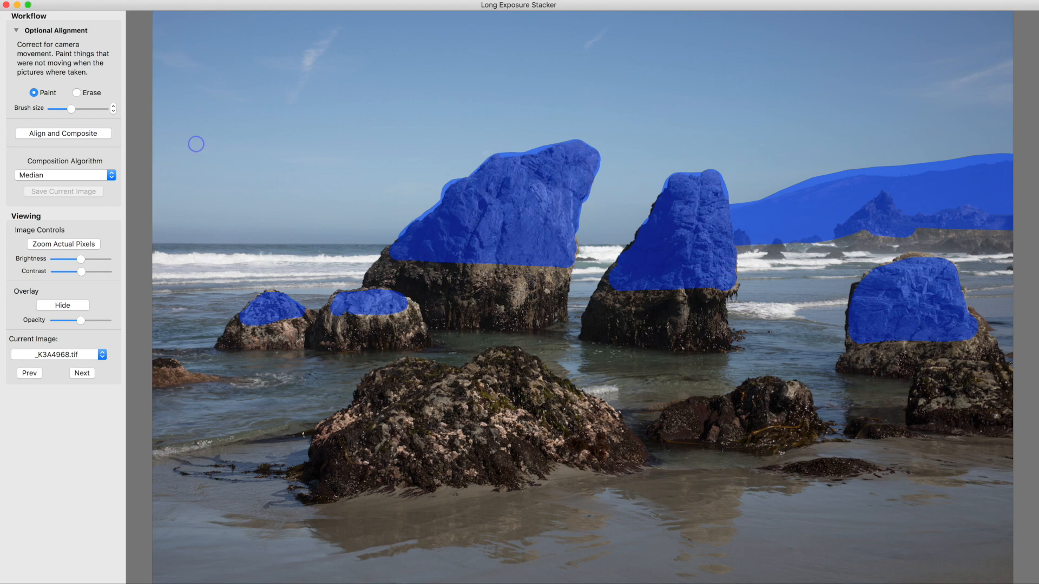
Align and composite the images using the painted stationary areas and the Median algorithm.
click(39, 137)
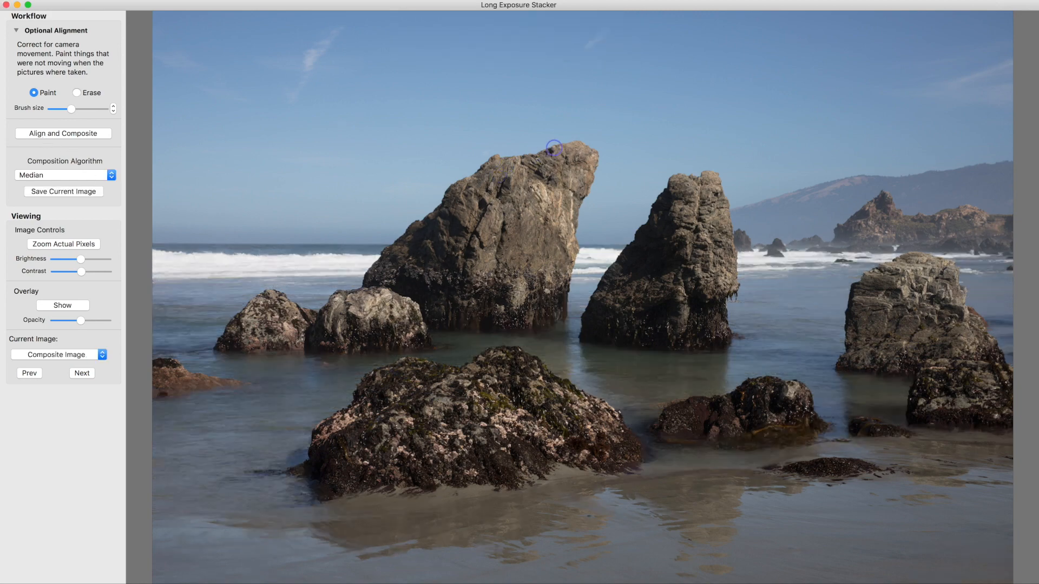
Compare the composite with the individual frames at actual pixels around the tall rock's peak to check their alignment.
key(space)
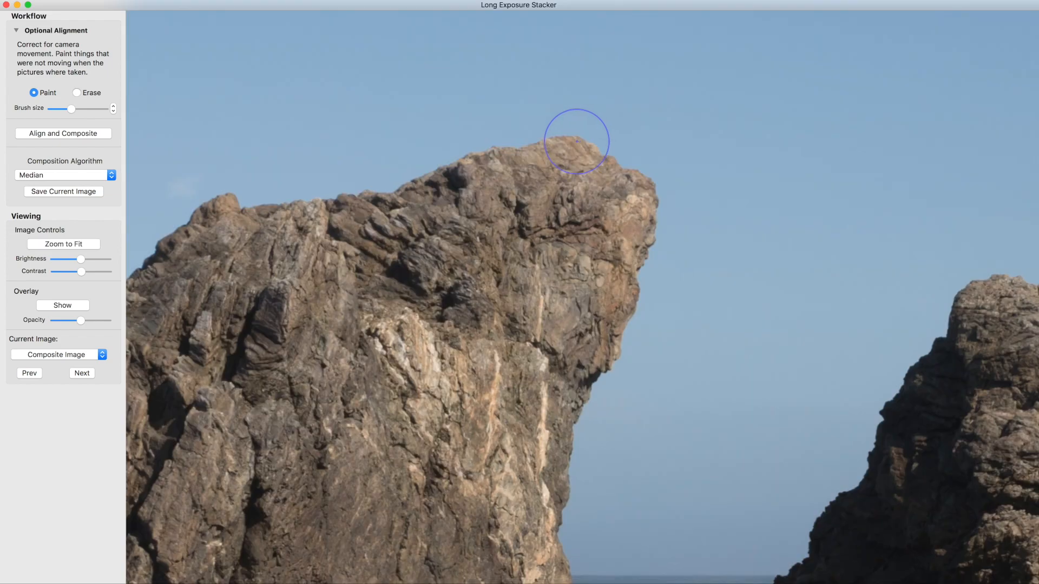
key(Right)
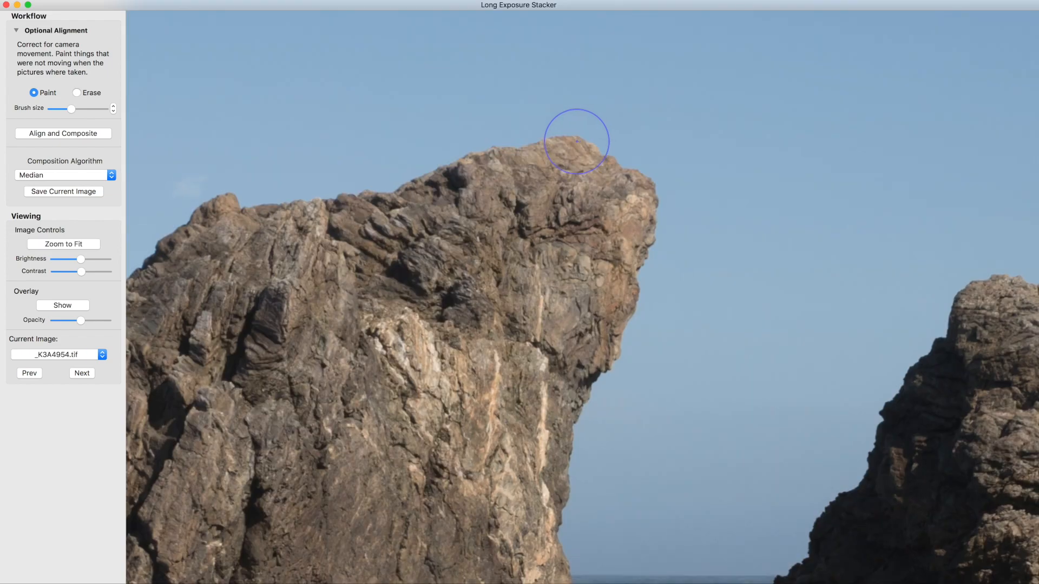
key(Left)
key(Left)
key(Right)
key(Right)
key(Right)
key(Right)
key(Left)
key(Left)
key(Left)
key(Left)
key(super+0)
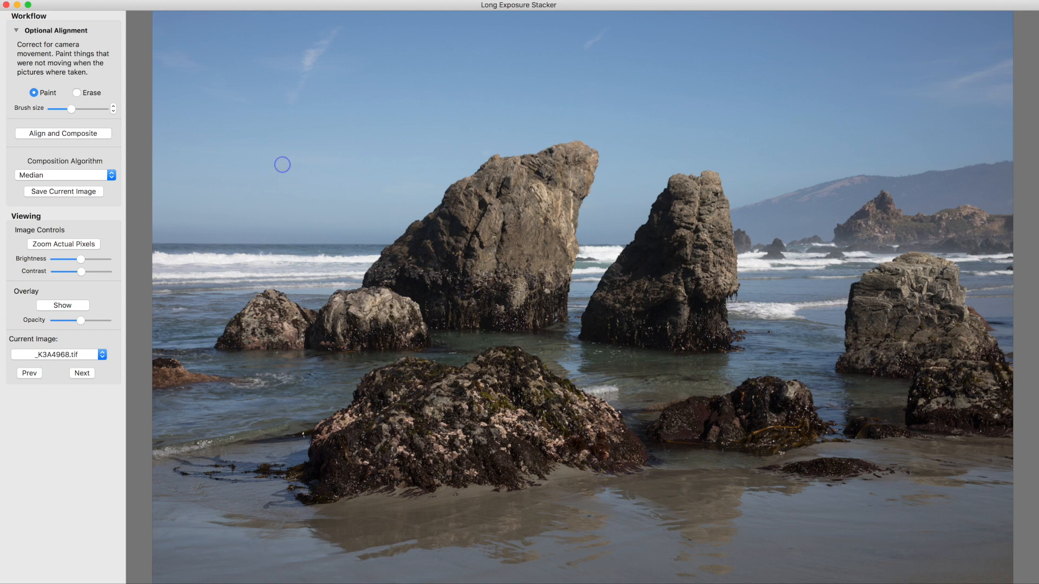
Collapse the Optional Alignment settings so that compositing can be run without alignment.
click(16, 31)
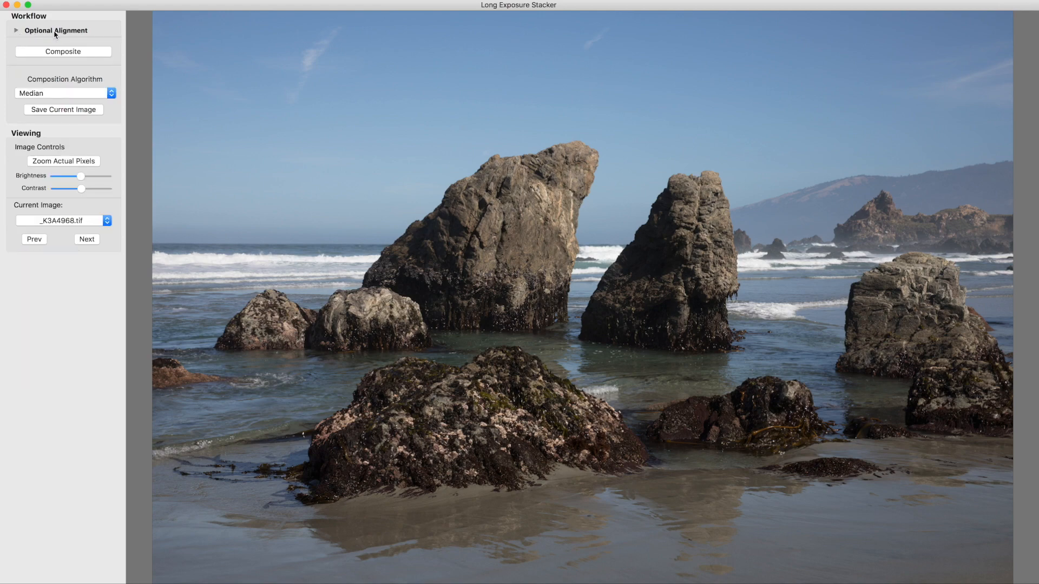
click(15, 31)
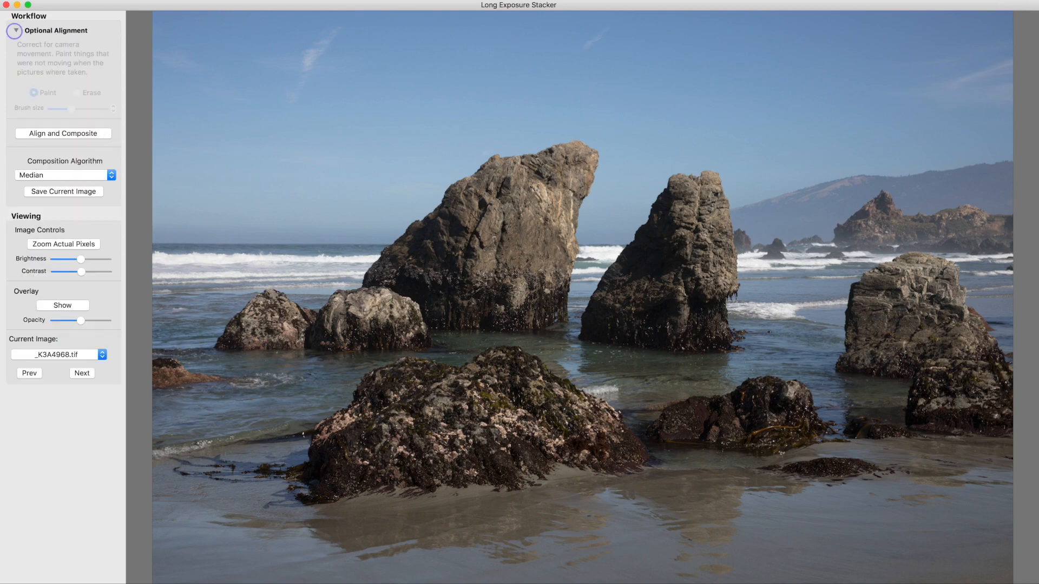
click(16, 31)
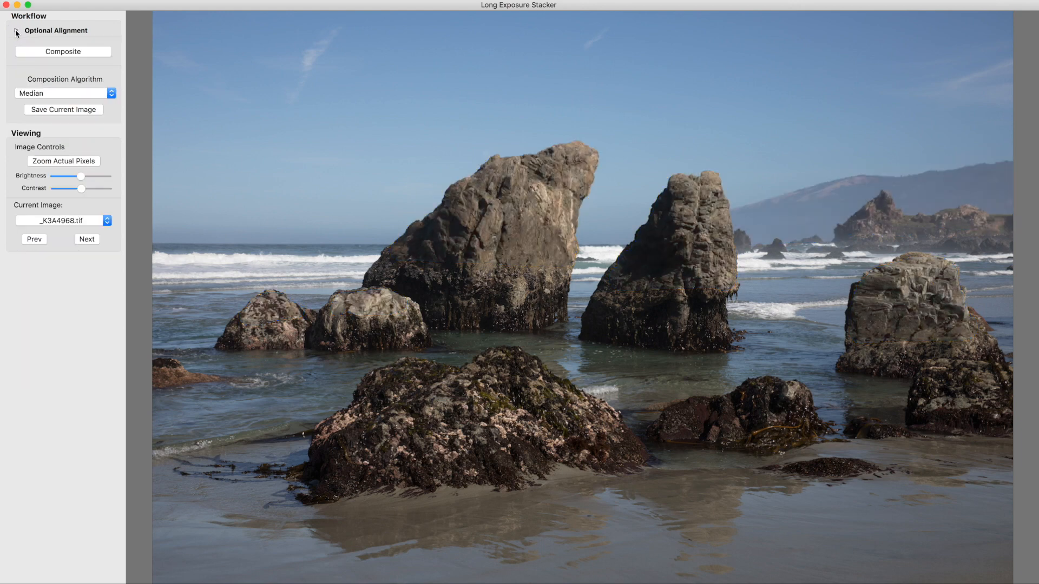